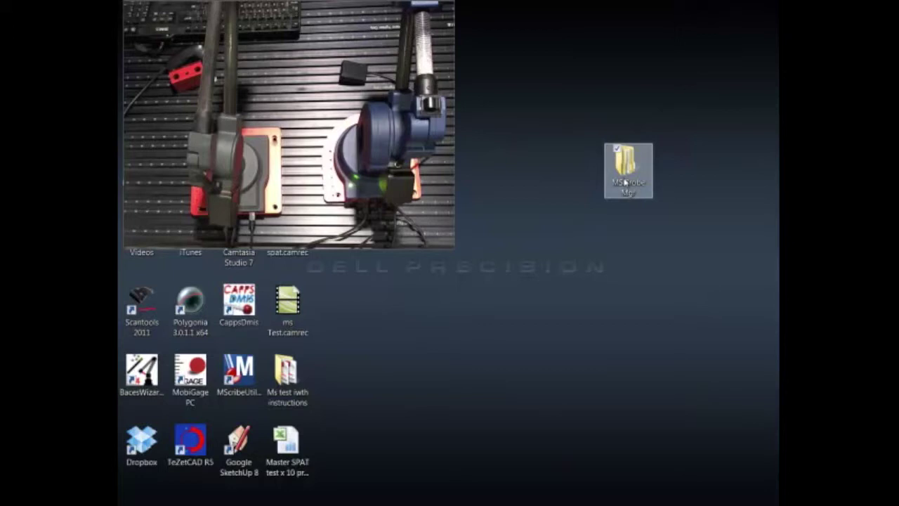
Copy and paste the MS Probe Mgr folder onto the desktop, placing 'MS Probe Mgr - Copy' beside the original
double_click(625, 181)
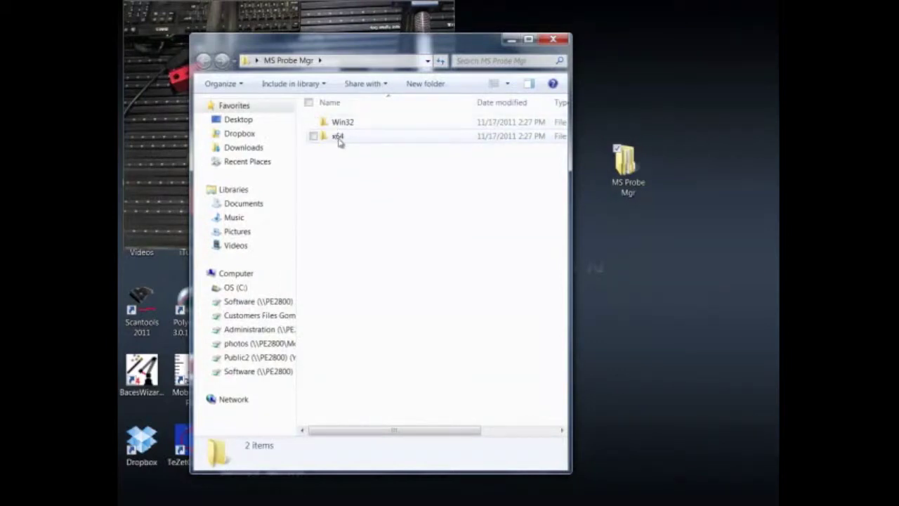
left_click(555, 40)
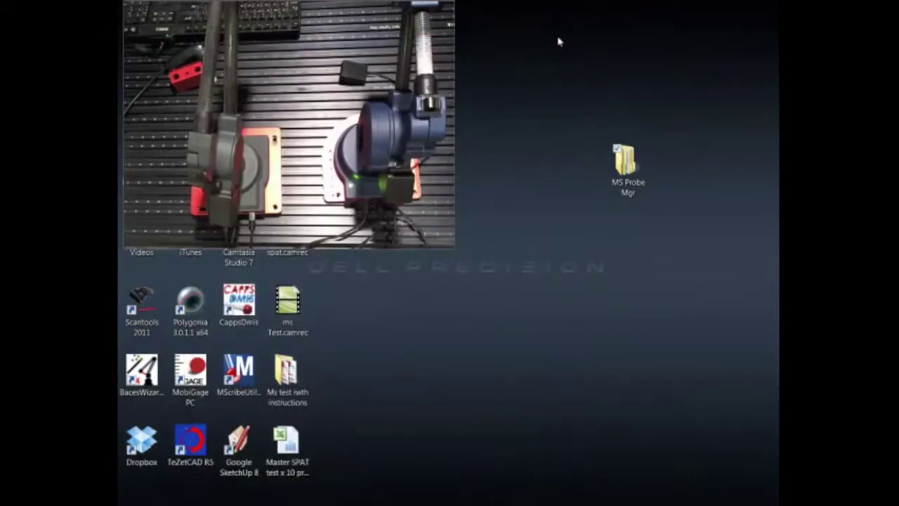
right_click(627, 162)
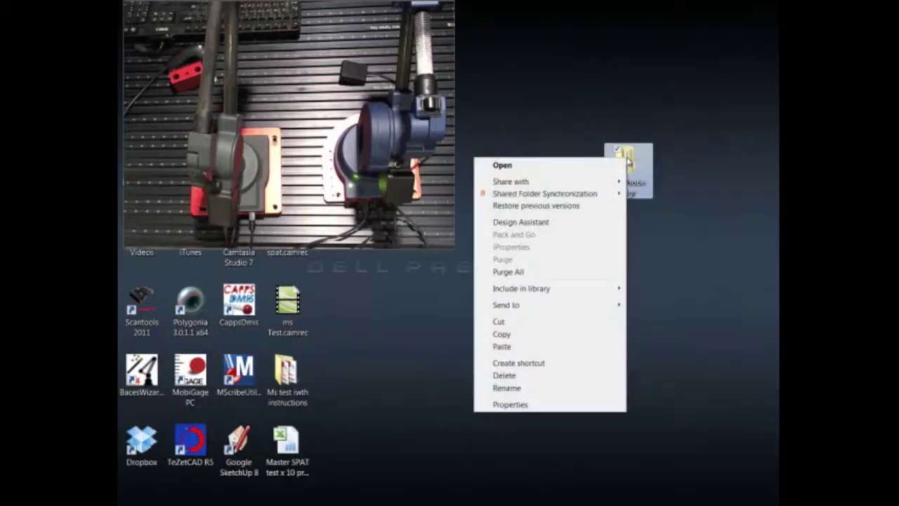
left_click(510, 335)
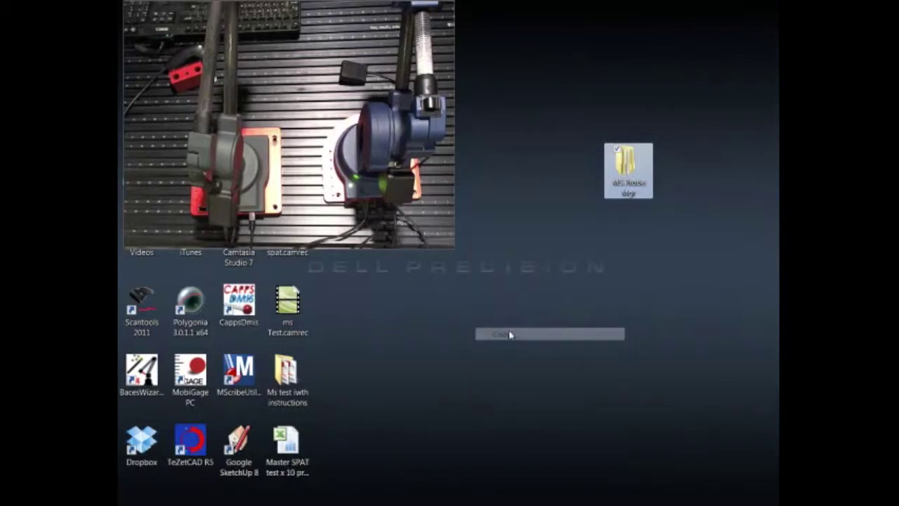
right_click(558, 269)
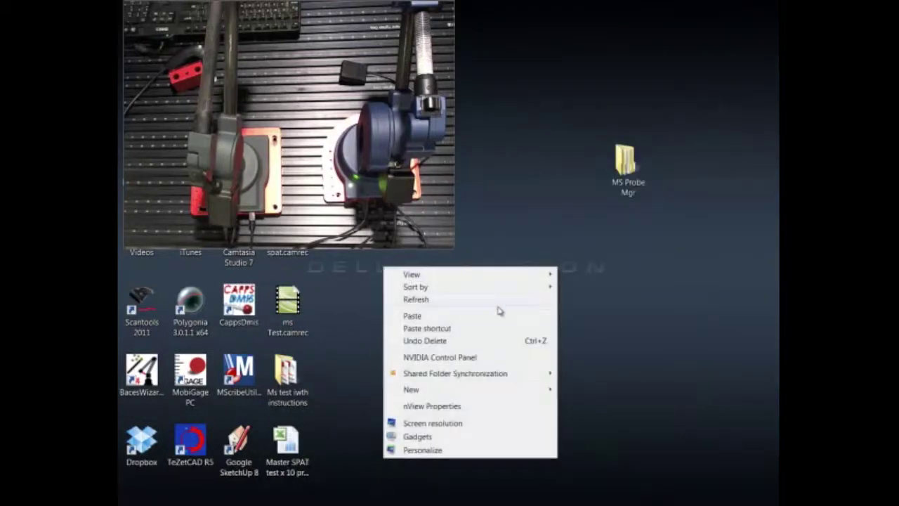
left_click(425, 316)
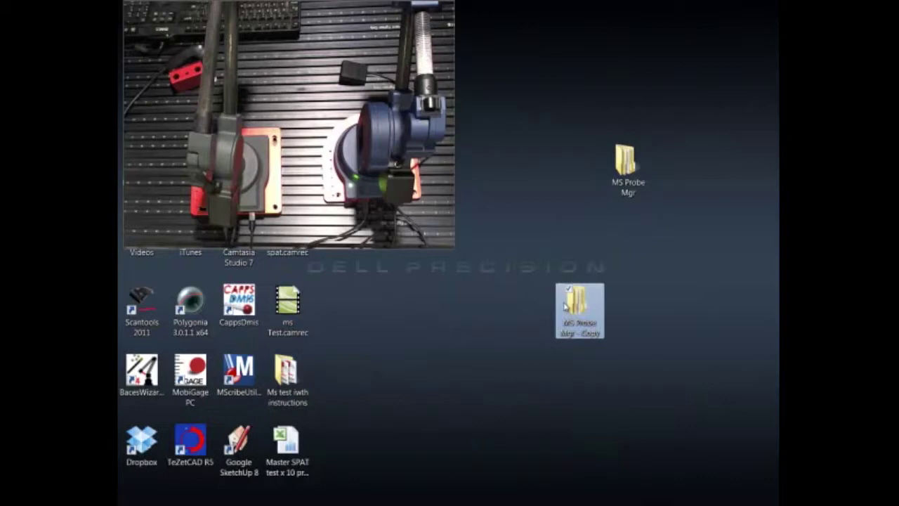
left_click_drag(561, 304, 542, 167)
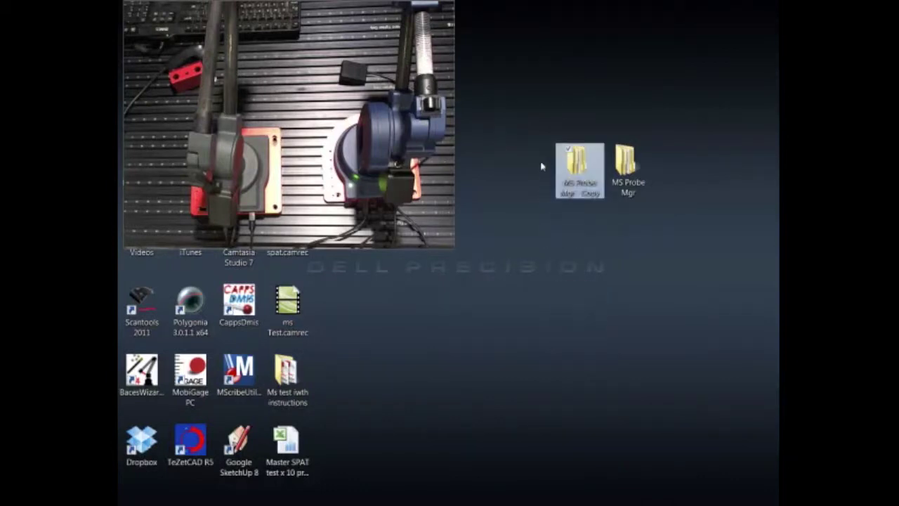
Run MS Probe Mgr.exe from the MS Probe Mgr\x64 folder, accepting the security warning
double_click(619, 181)
double_click(339, 138)
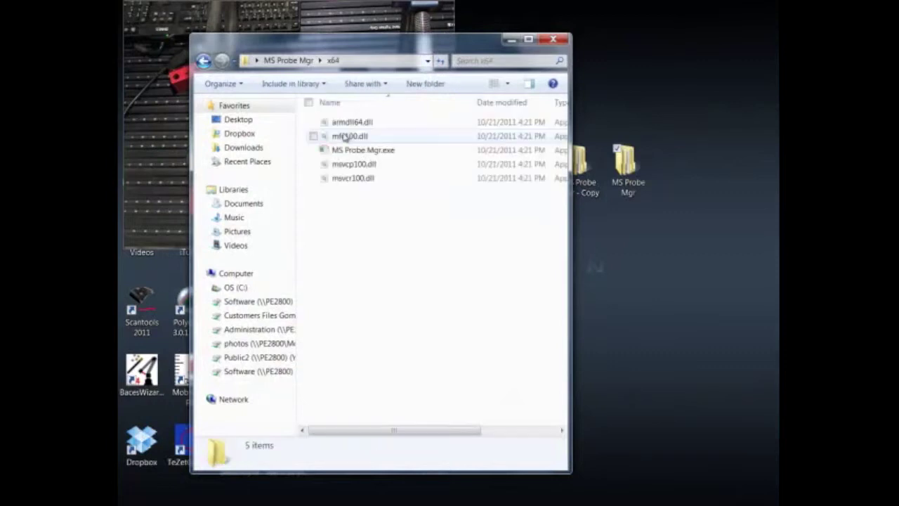
double_click(347, 151)
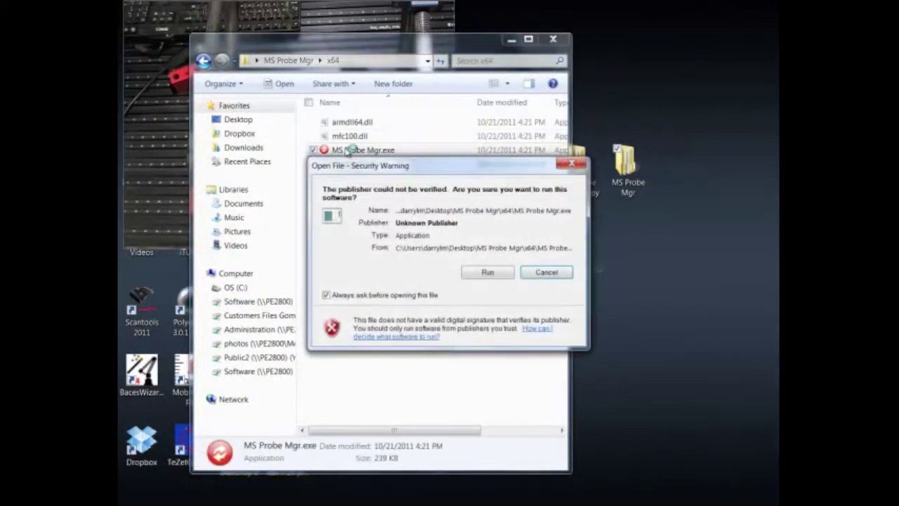
left_click(494, 272)
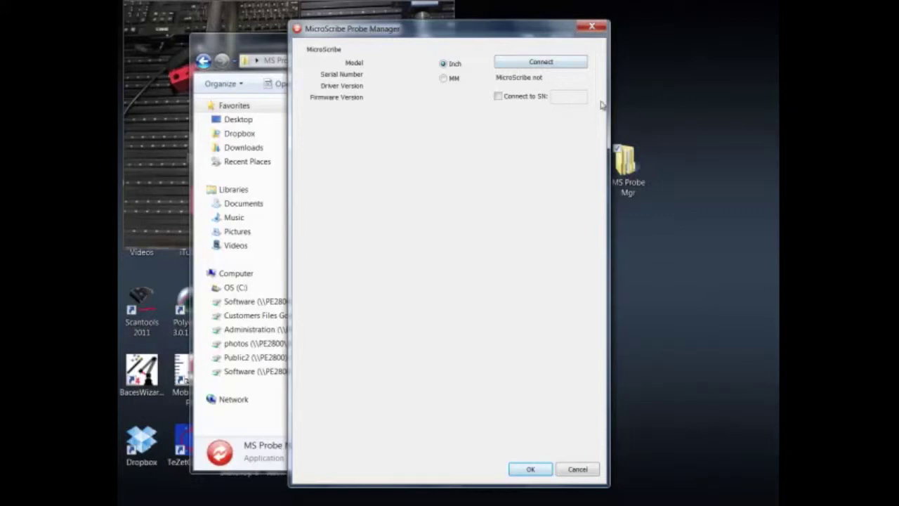
Connect Probe Manager to the MX arm by serial number 90003, then close the Explorer window
left_click(500, 98)
left_click(558, 98)
type("98003")
left_click(530, 64)
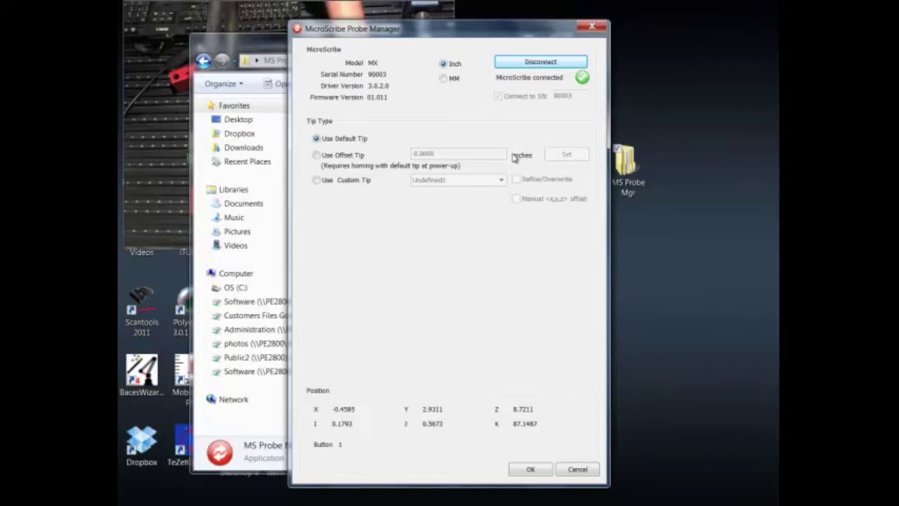
left_click(257, 54)
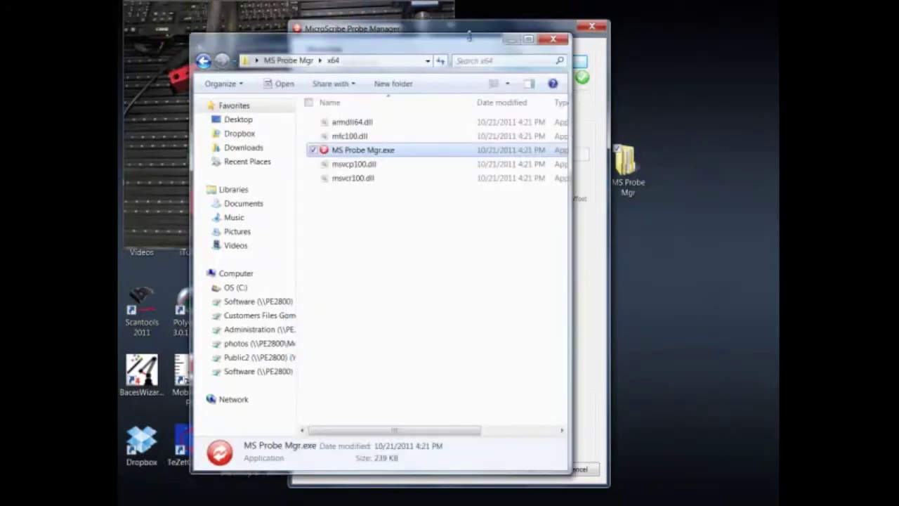
left_click(554, 39)
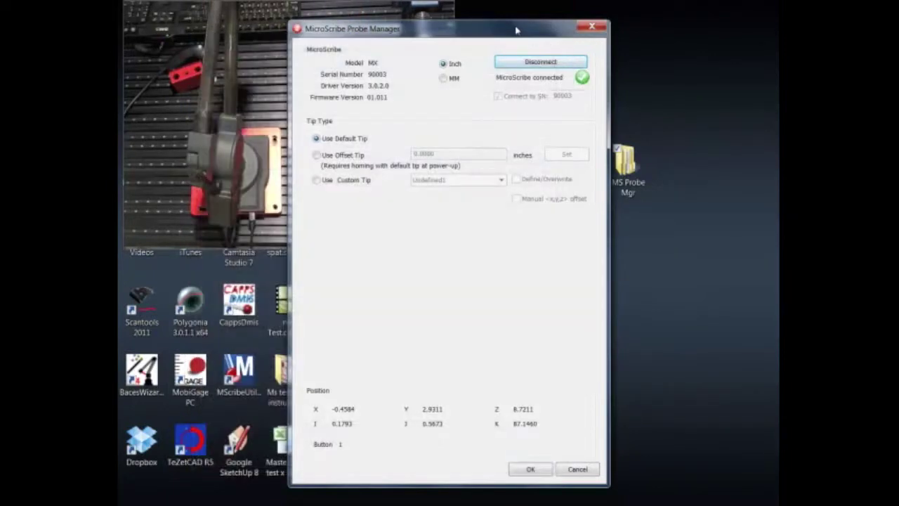
Drag the connected MX Probe Manager window to the lower right of the screen
left_click_drag(516, 31, 671, 17)
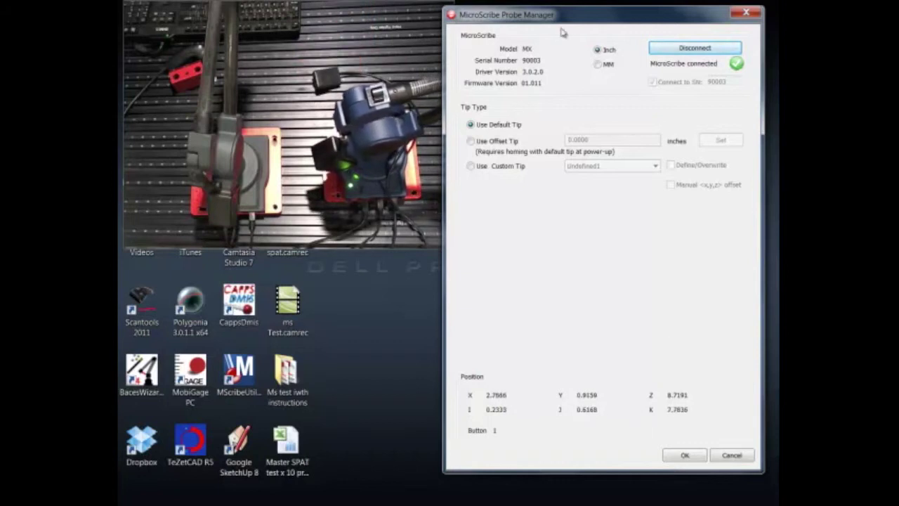
left_click_drag(587, 18, 582, 251)
Run MS Probe Mgr.exe from 'MS Probe Mgr - Copy\x64', accept the warning, and close Explorer
double_click(579, 160)
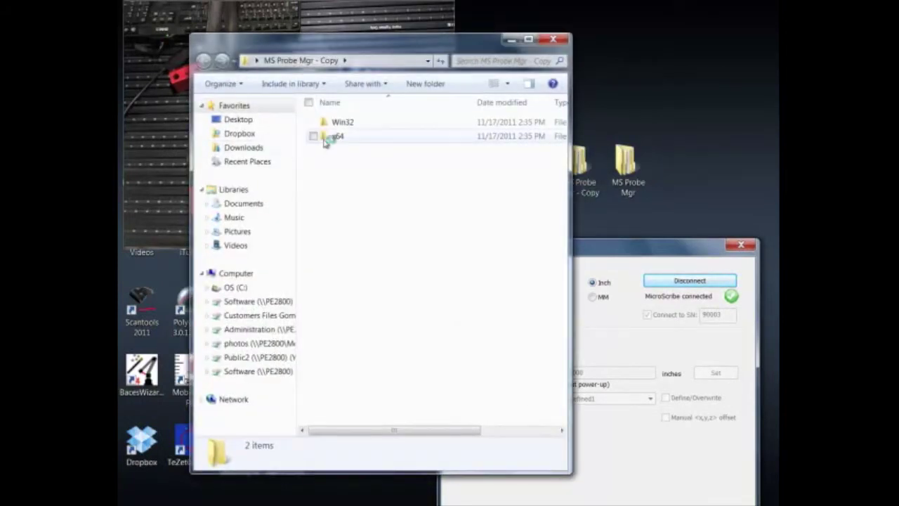
double_click(331, 138)
left_click(337, 154)
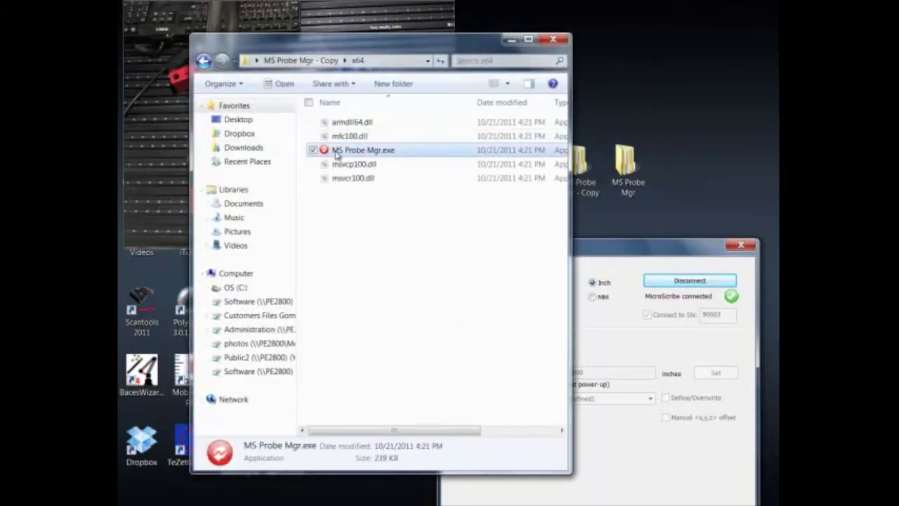
double_click(337, 154)
left_click(484, 274)
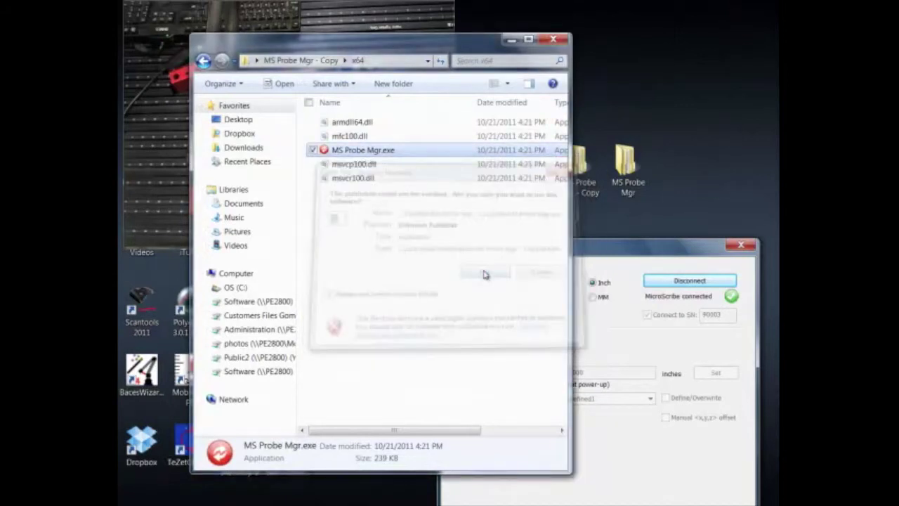
left_click(257, 49)
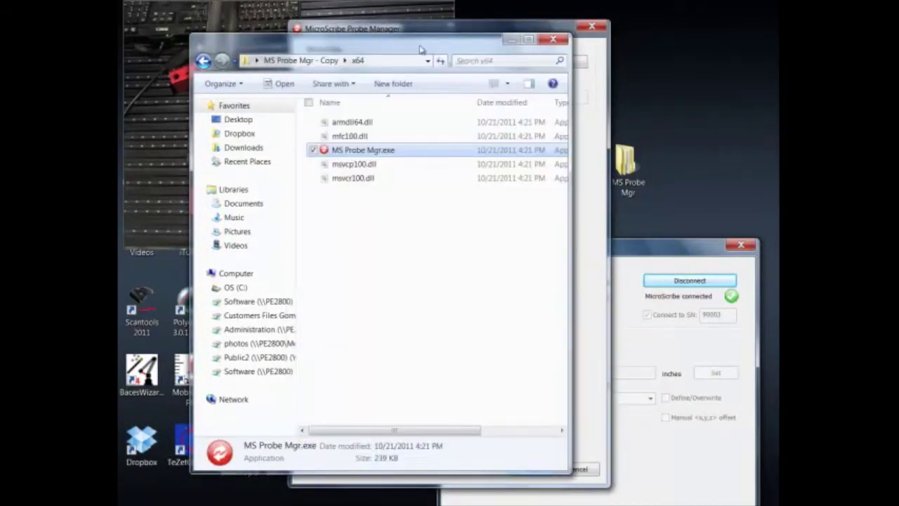
left_click(550, 41)
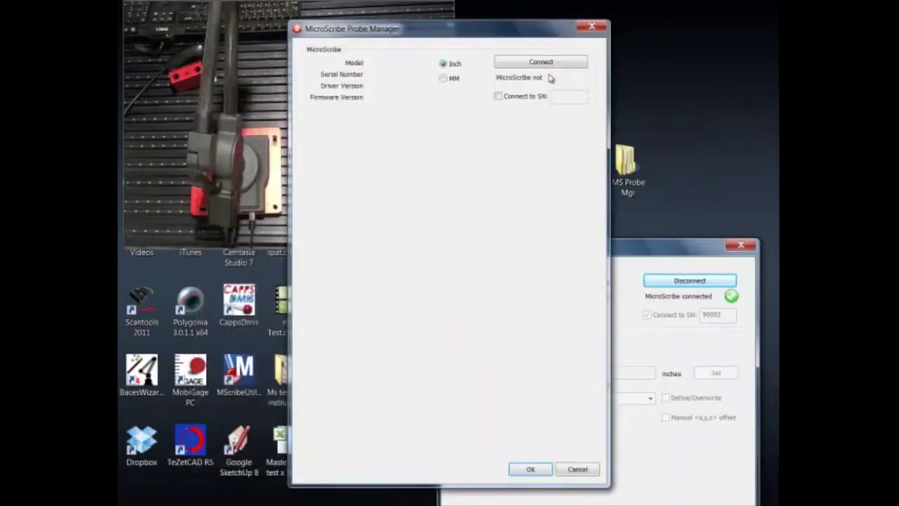
Connect the second Probe Manager window by serial number 63340 to the G2LX arm
left_click(498, 96)
left_click(563, 98)
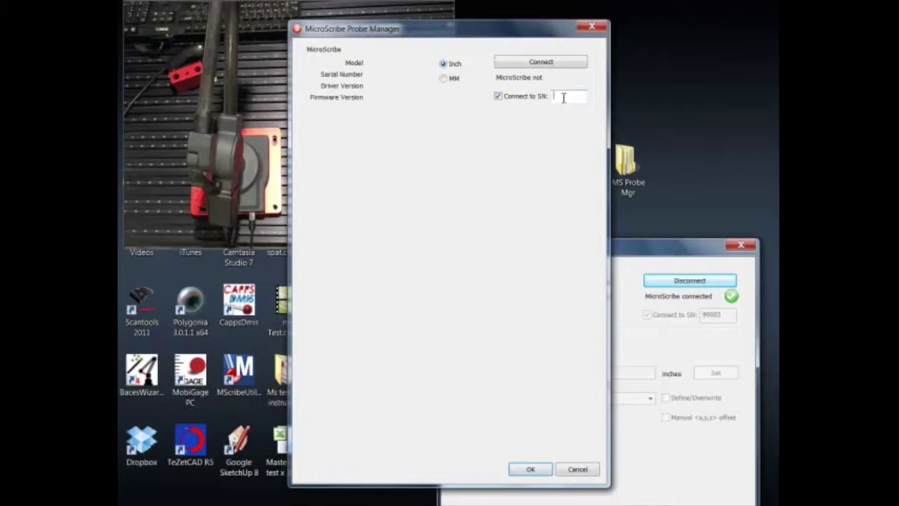
type("633")
type("90")
left_click(552, 65)
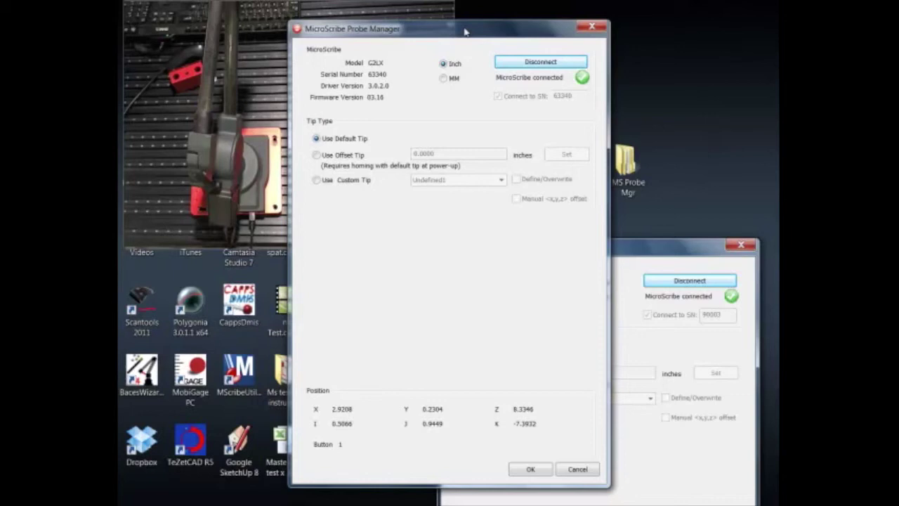
Place the G2LX window on the left half and the MX window on the right half
left_click_drag(464, 31, 659, 12)
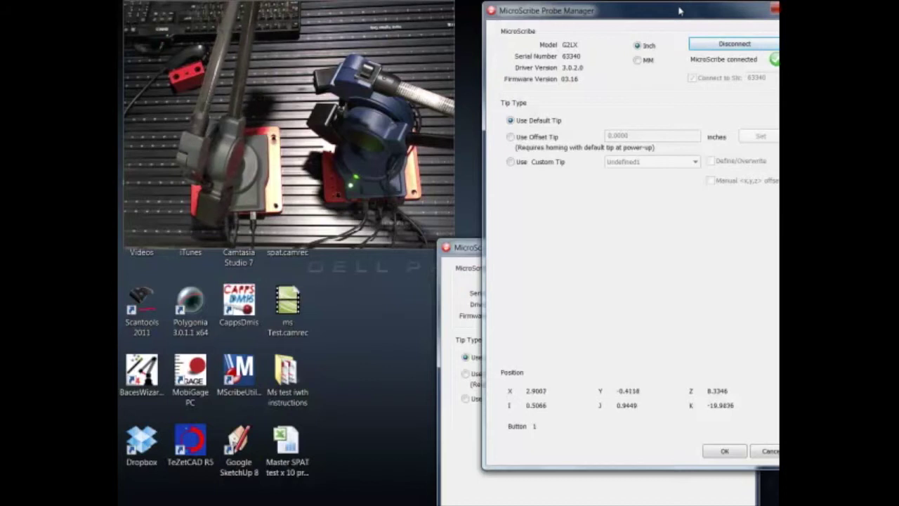
left_click_drag(634, 24, 318, 36)
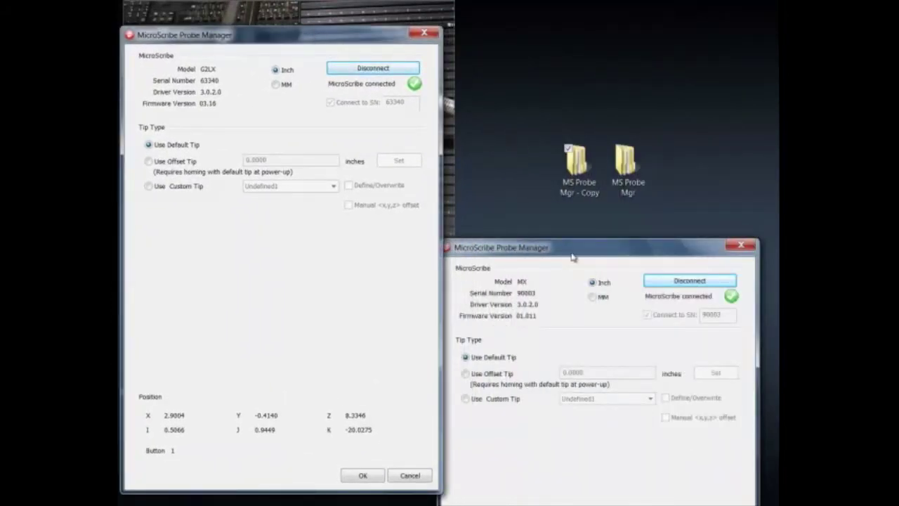
left_click_drag(576, 256, 582, 40)
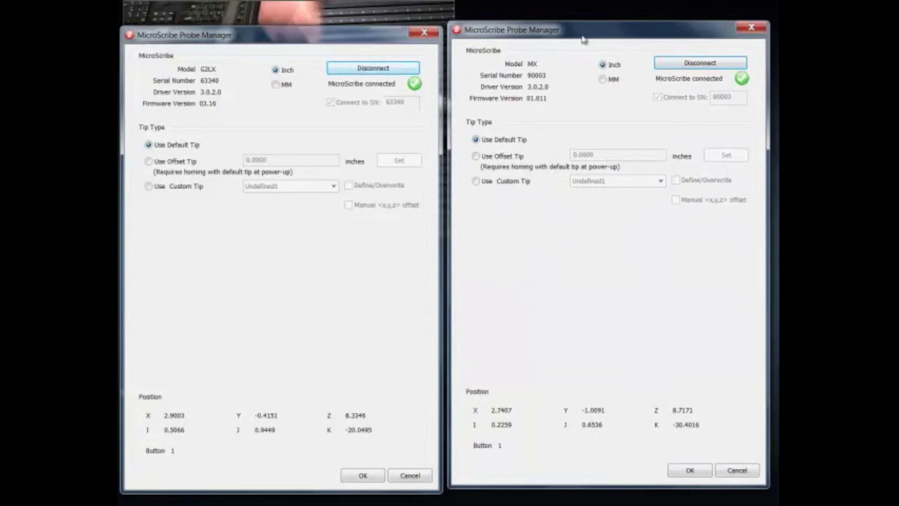